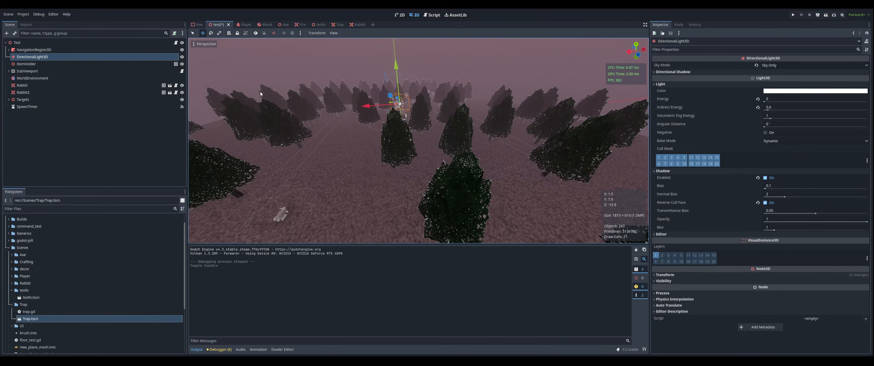
# Switch to the tree scene and open the CSGCombiner3D12 foliage node as its own scene
pyautogui.click(193, 24)
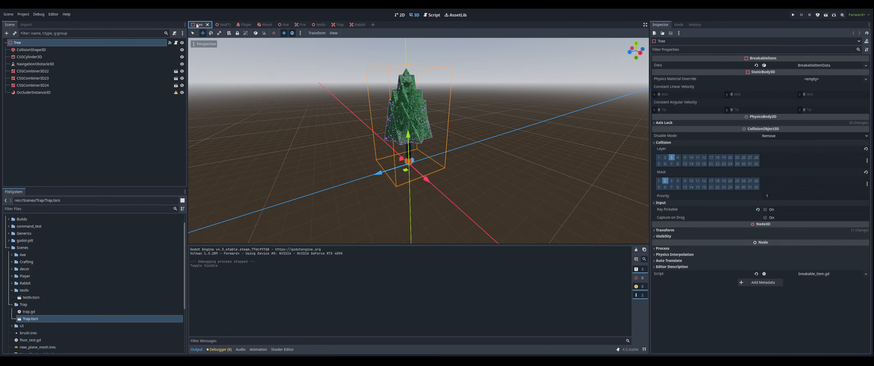
pyautogui.click(124, 154)
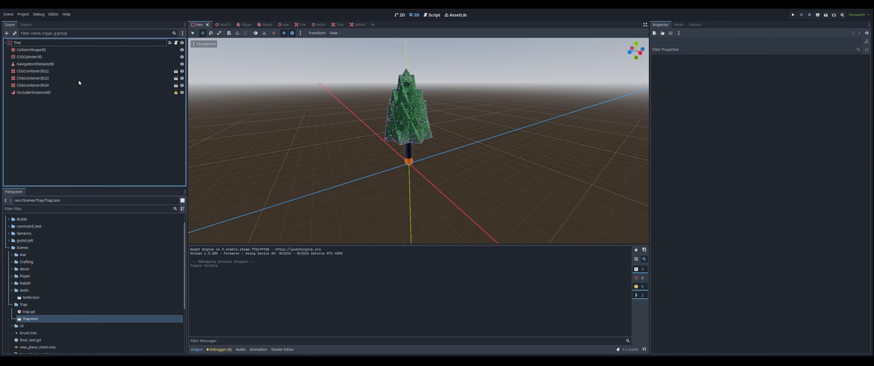
pyautogui.click(68, 71)
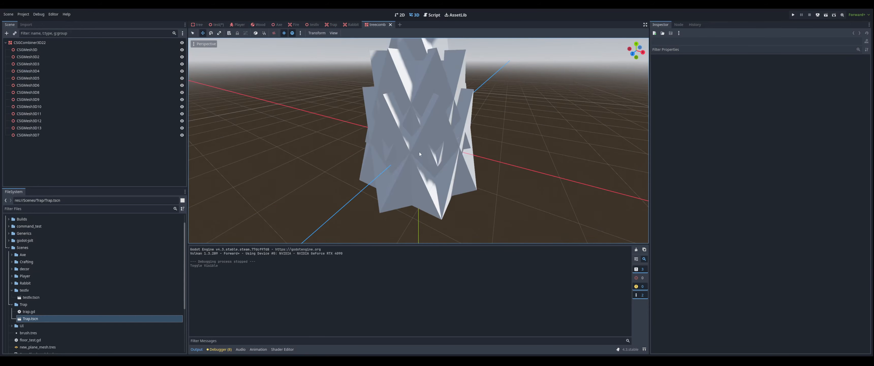
# Orbit and zoom around the combined foliage mesh and select its root node
pyautogui.scroll(-5, 419, 153)
pyautogui.moveTo(419, 153); pyautogui.dragTo(495, 128, button='middle')
pyautogui.click(420, 123)
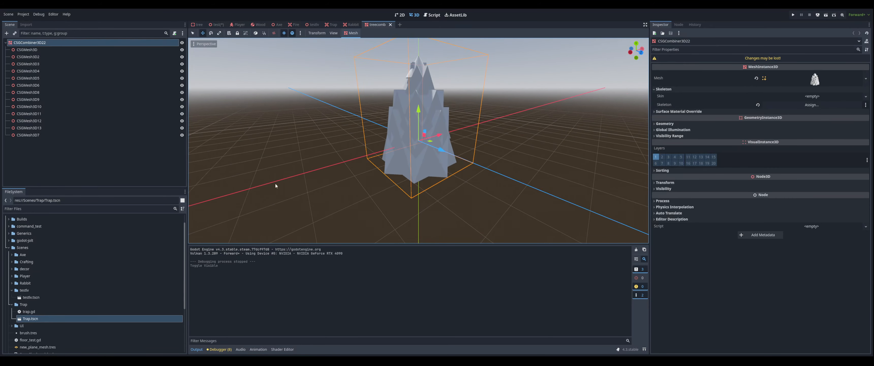
# Browse the project files down to the decor folder
pyautogui.scroll(-3, 85, 273)
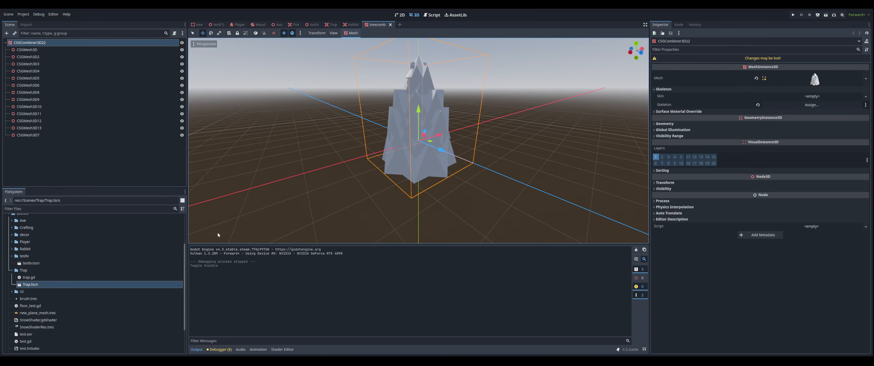
pyautogui.scroll(5, 48, 266)
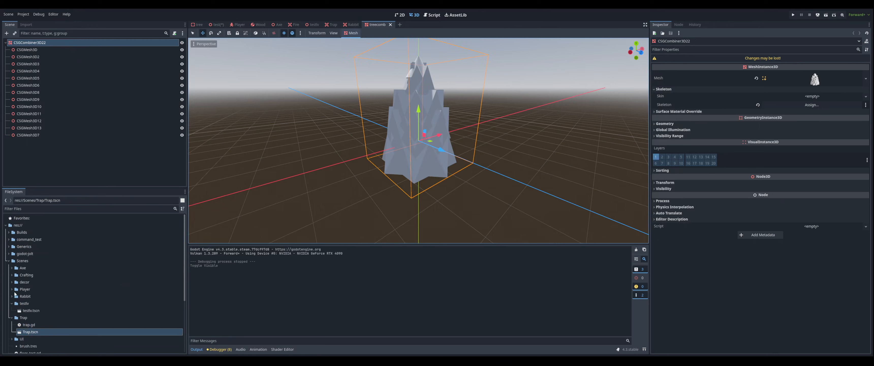
pyautogui.click(12, 303)
pyautogui.click(11, 310)
pyautogui.click(12, 317)
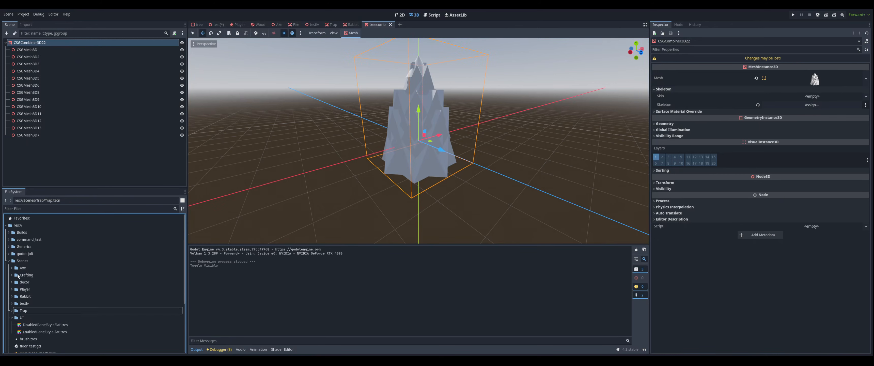
pyautogui.click(12, 282)
pyautogui.scroll(-3, 41, 305)
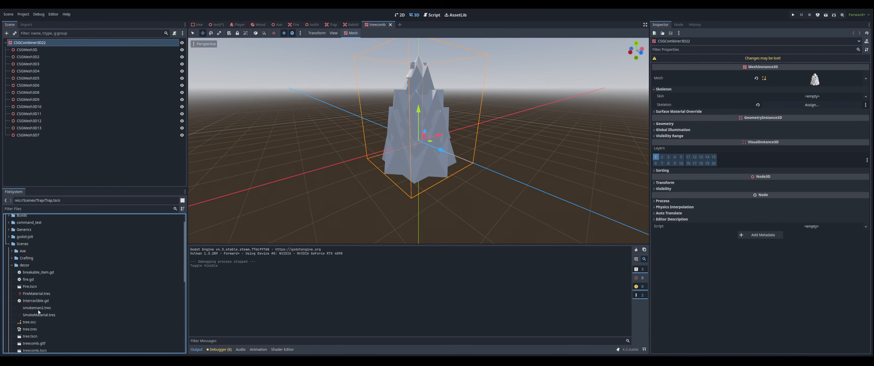
pyautogui.scroll(-2, 44, 313)
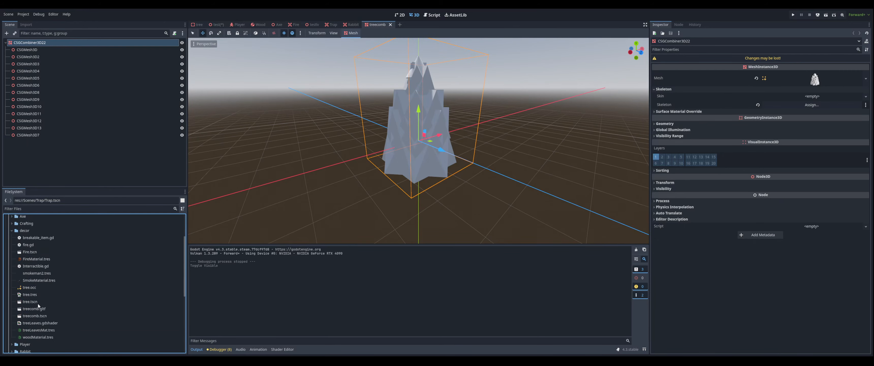
# Open treecomb.tscn and step through its CSG mesh nodes to examine each shape's settings
pyautogui.doubleClick(38, 315)
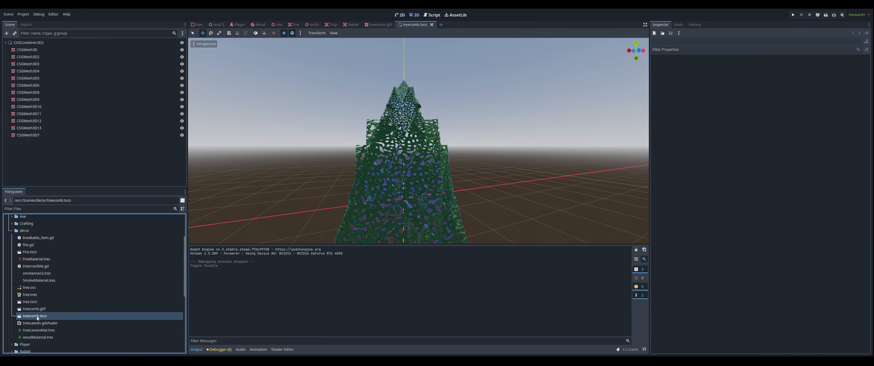
pyautogui.click(69, 64)
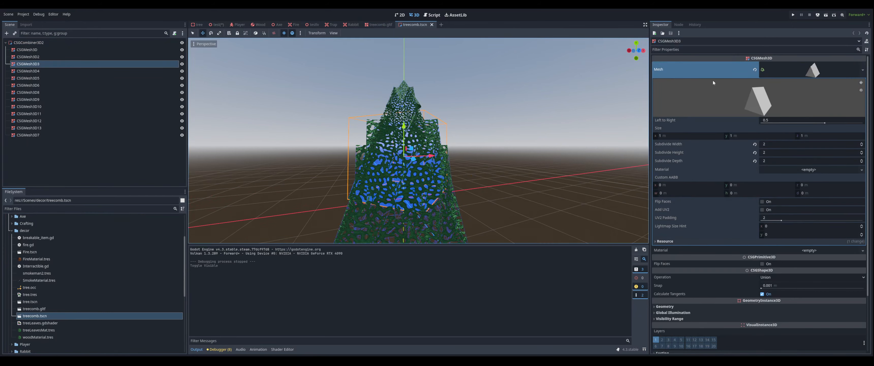
pyautogui.click(50, 56)
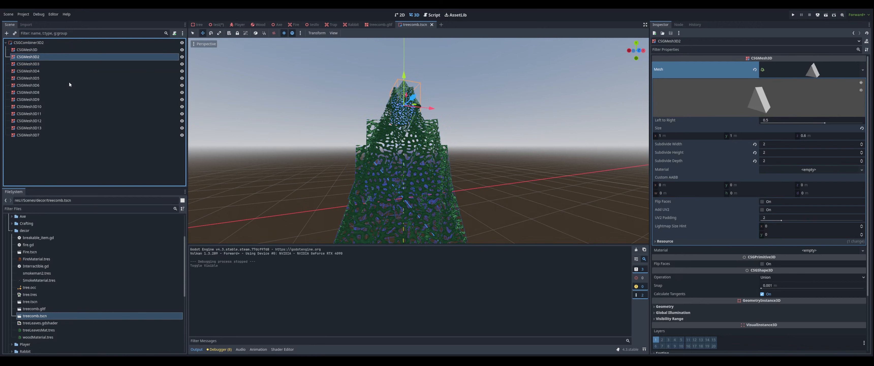
pyautogui.press('Down')
pyautogui.press('Down')
pyautogui.press('Down')
pyautogui.press('Down')
pyautogui.press('Down')
pyautogui.press('Down')
pyautogui.press('Down')
pyautogui.press('Down')
pyautogui.press('Down')
pyautogui.press('Down')
pyautogui.press('Down')
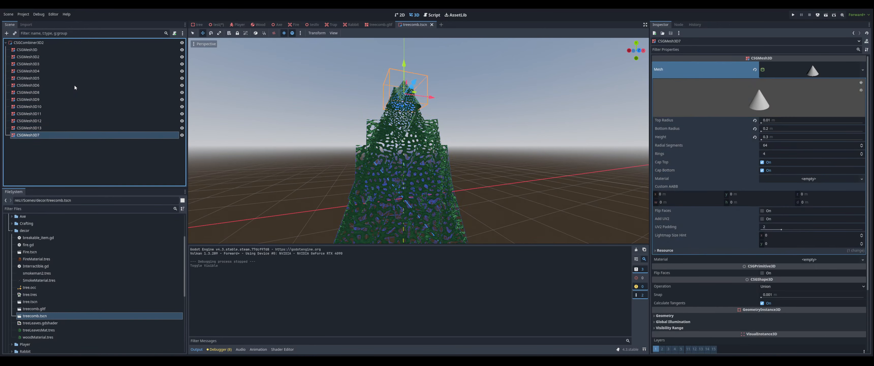
pyautogui.press('Up')
pyautogui.press('Up')
pyautogui.press('Up')
pyautogui.press('Up')
pyautogui.press('Up')
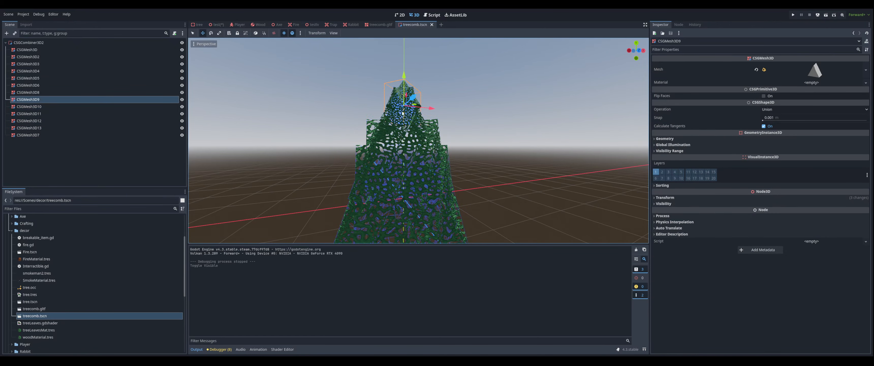
# Inspect the selected mesh, then close the treecomb scene tabs to return to the tree scene
pyautogui.click(815, 70)
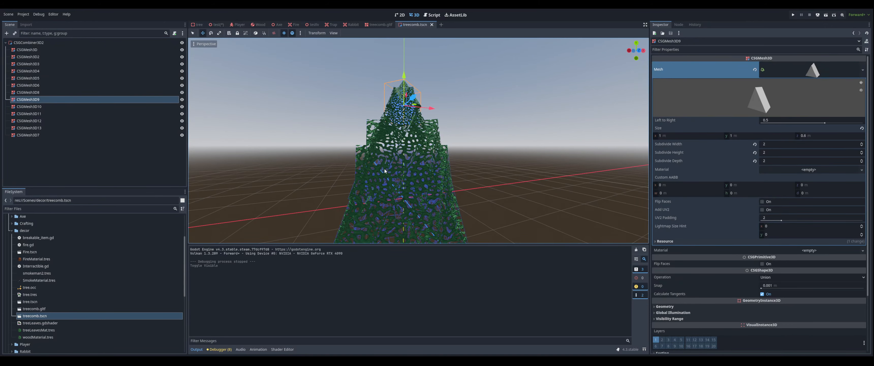
pyautogui.click(432, 24)
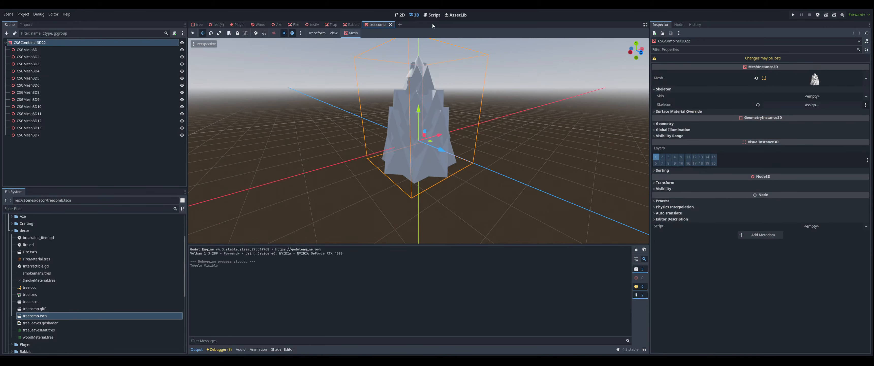
pyautogui.click(391, 25)
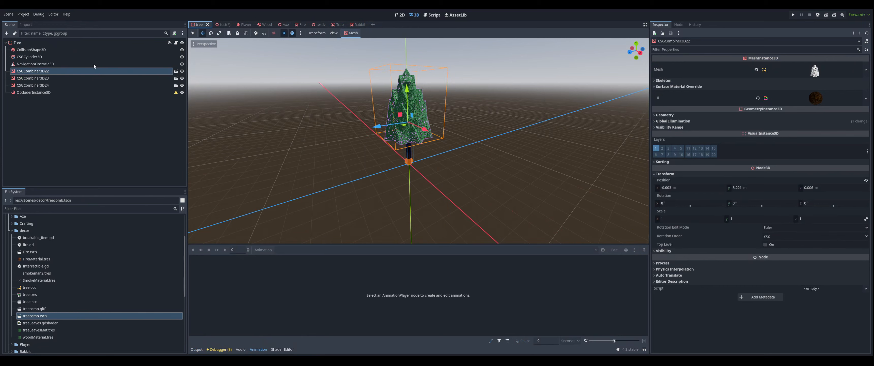
# Open the leaves material's treeLeaves.gdshader and read through the shader code
pyautogui.click(821, 97)
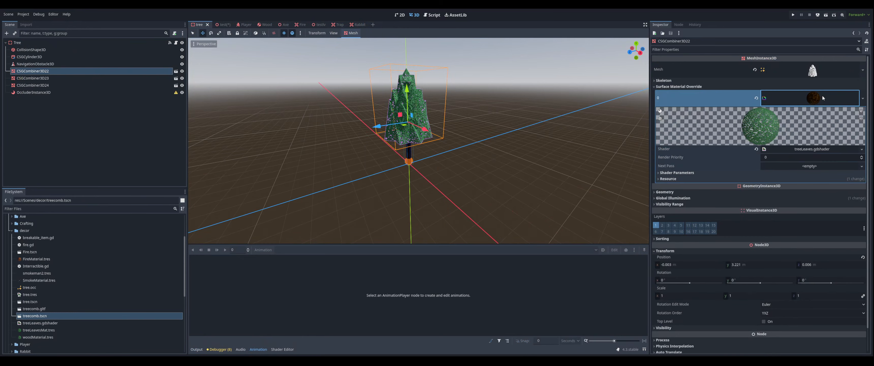
pyautogui.click(805, 149)
pyautogui.scroll(-5, 503, 290)
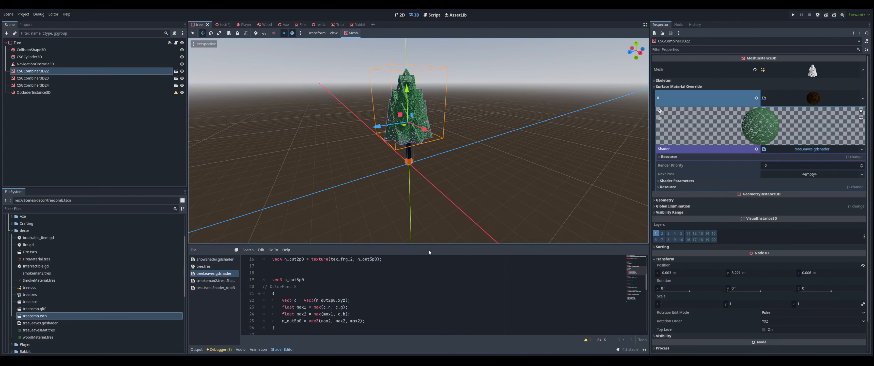
pyautogui.moveTo(427, 242); pyautogui.dragTo(450, 88)
pyautogui.scroll(-4, 449, 174)
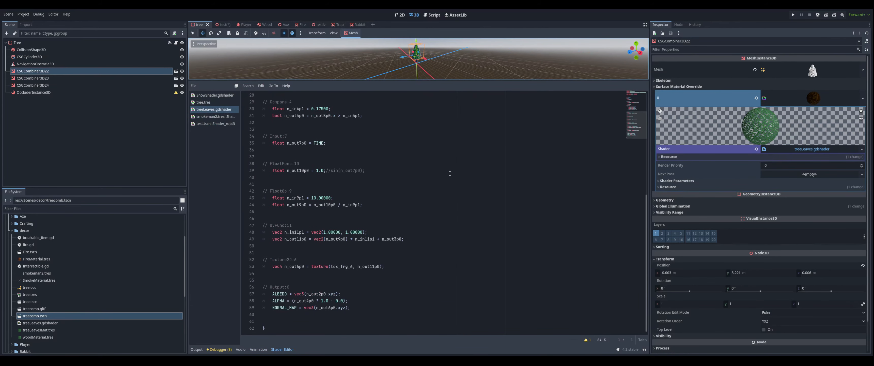
pyautogui.scroll(9, 447, 217)
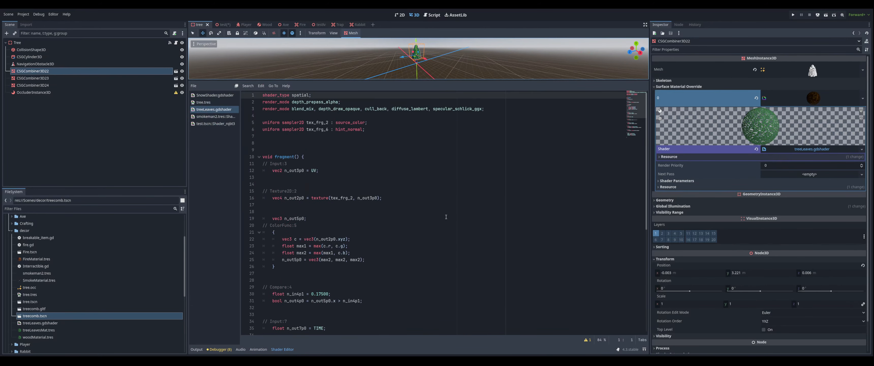
pyautogui.scroll(-7, 445, 217)
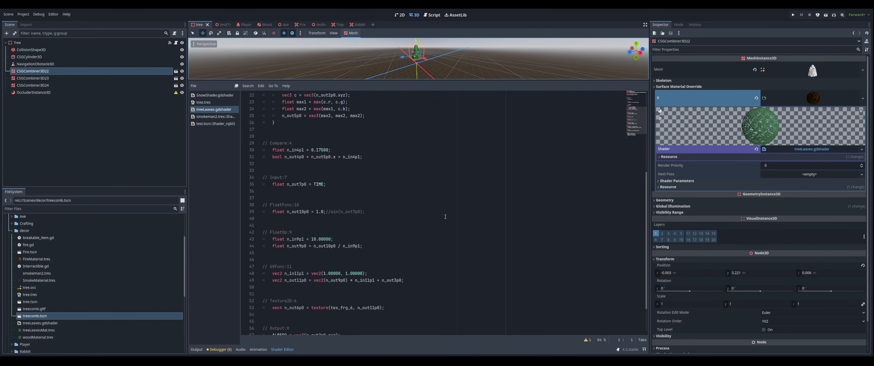
pyautogui.scroll(-2, 445, 217)
pyautogui.scroll(9, 445, 217)
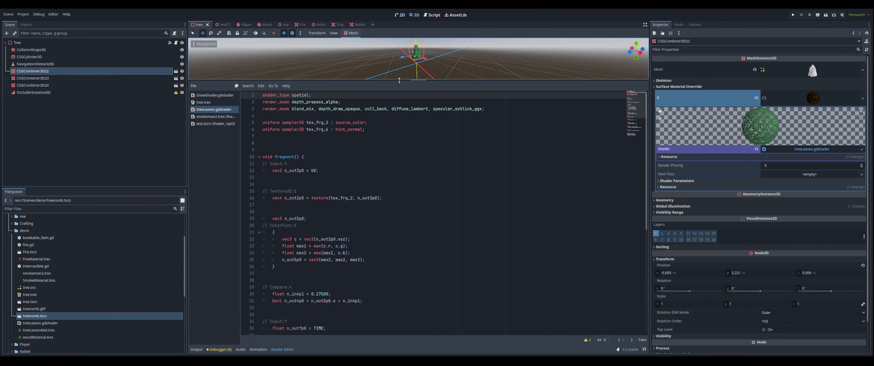
pyautogui.moveTo(398, 80); pyautogui.dragTo(408, 303)
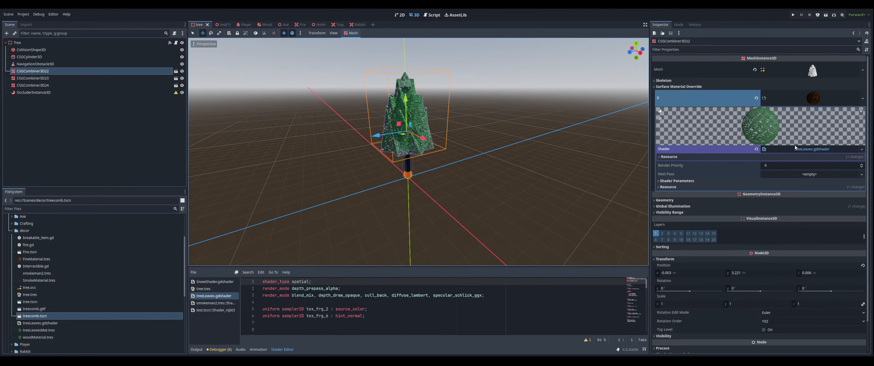
# Expand the shader parameters and examine the noise textures used for color and normal
pyautogui.click(711, 181)
pyautogui.click(816, 194)
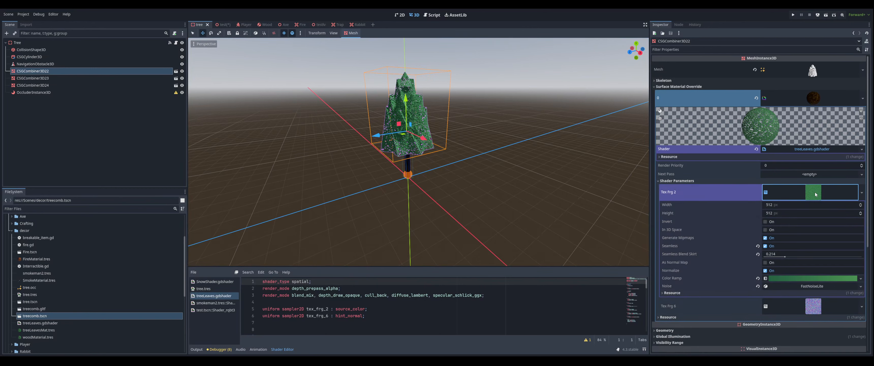
pyautogui.click(789, 287)
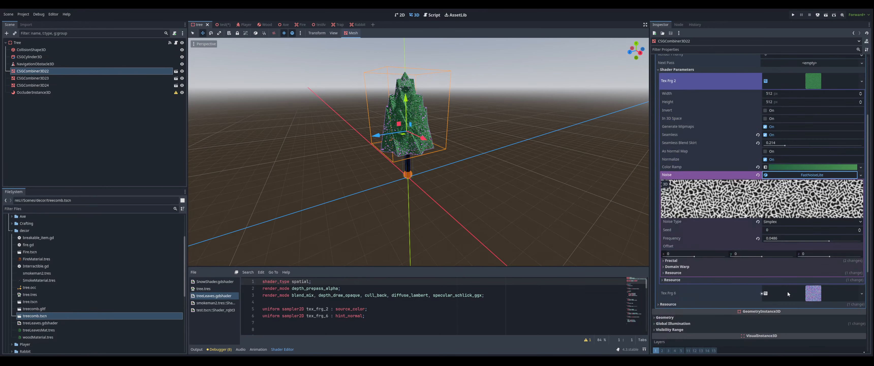
pyautogui.click(808, 225)
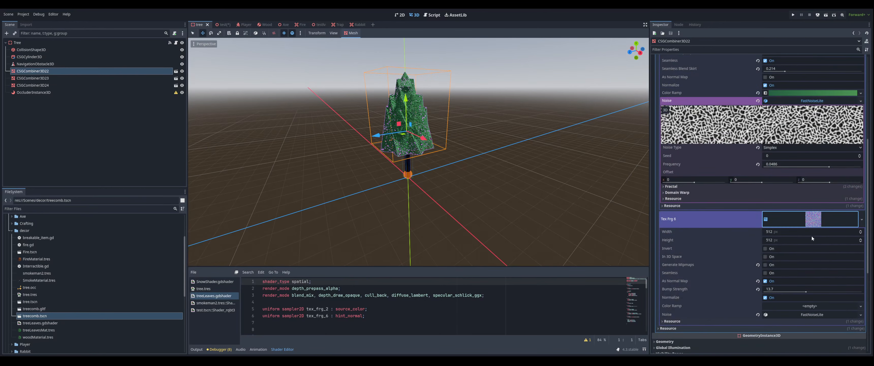
pyautogui.click(807, 314)
pyautogui.scroll(-3, 802, 307)
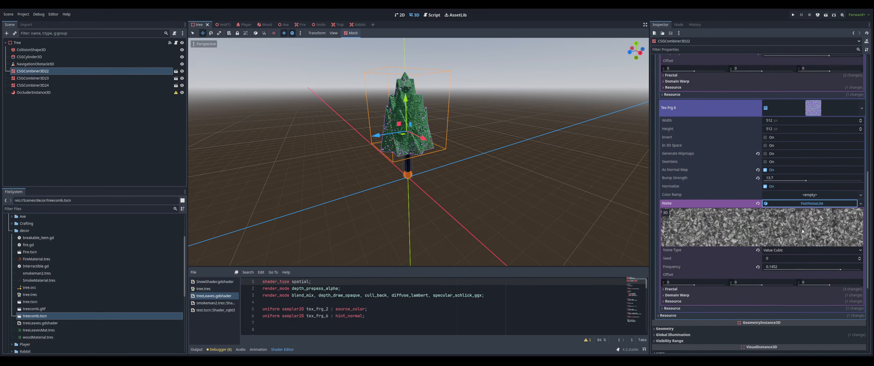
pyautogui.scroll(4, 827, 141)
pyautogui.scroll(3, 807, 153)
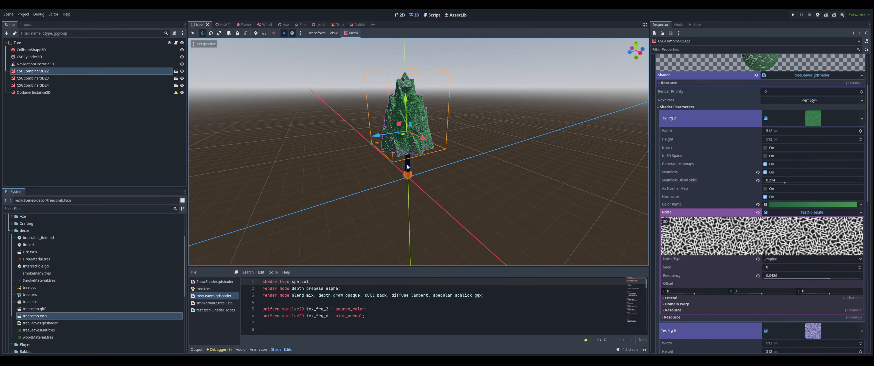
# Select the trunk cylinder and examine its material's albedo noise texture settings
pyautogui.moveTo(407, 164); pyautogui.dragTo(432, 147, button='middle')
pyautogui.scroll(10, 431, 146)
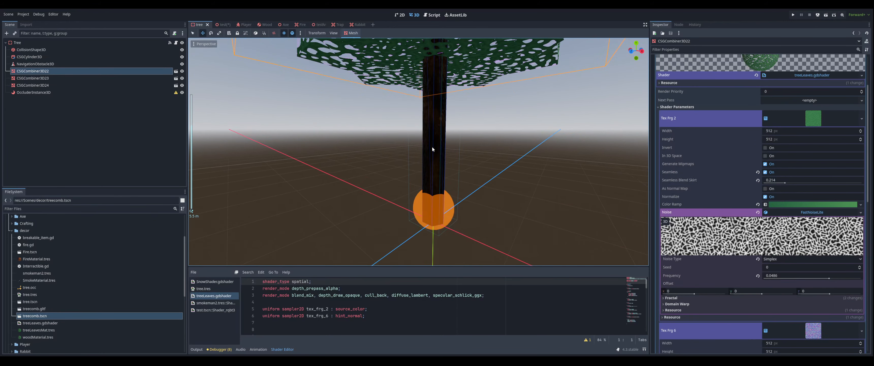
pyautogui.click(27, 57)
pyautogui.click(826, 110)
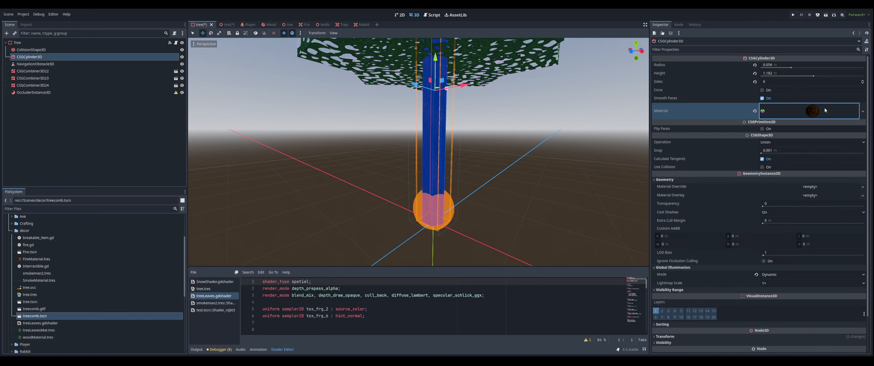
pyautogui.click(825, 110)
pyautogui.scroll(-2, 760, 109)
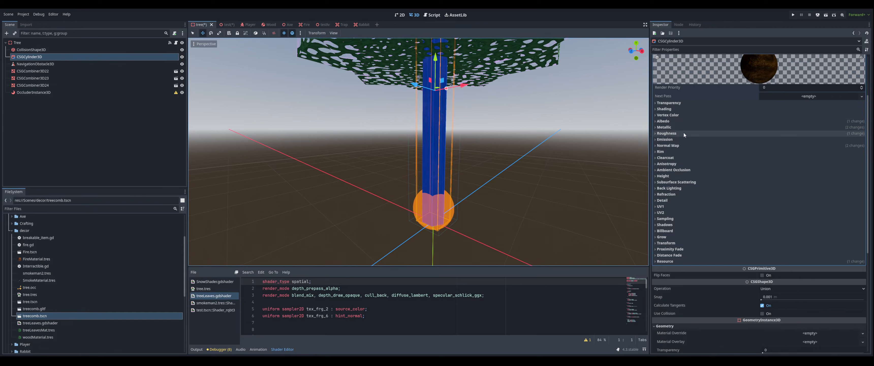
pyautogui.click(677, 121)
pyautogui.click(812, 145)
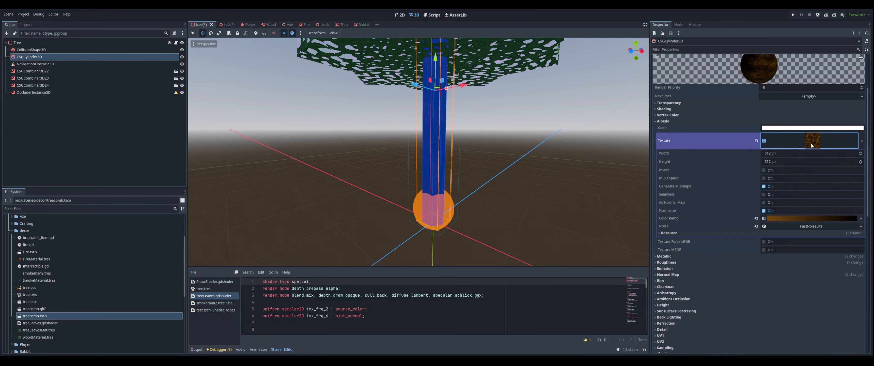
pyautogui.click(803, 225)
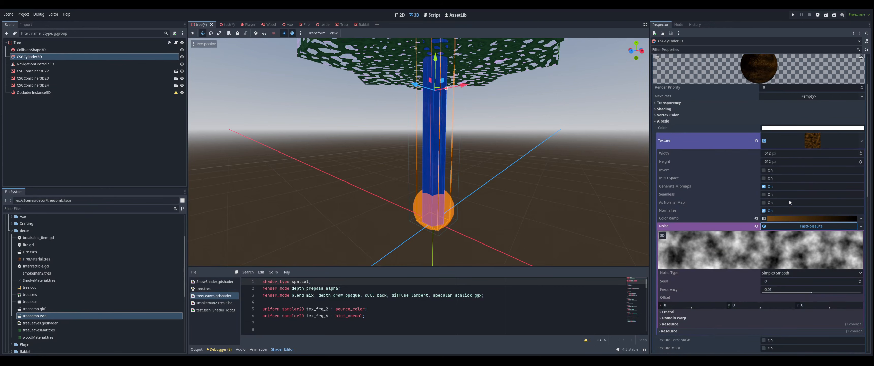
pyautogui.click(807, 143)
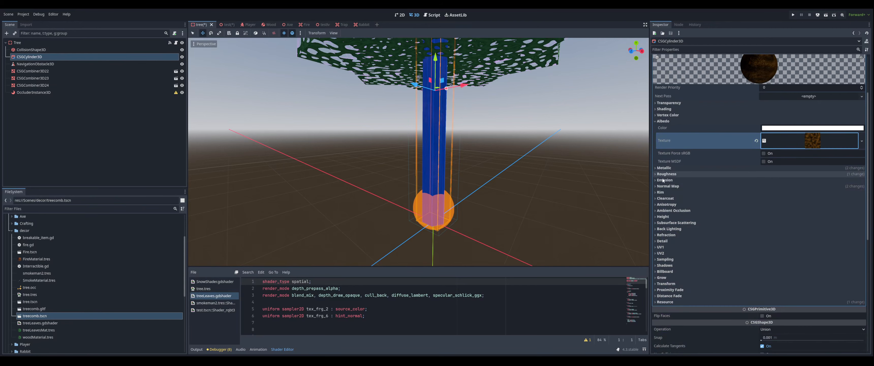
# Examine the trunk material's normal map noise texture, including its fractal and domain warp settings
pyautogui.click(656, 186)
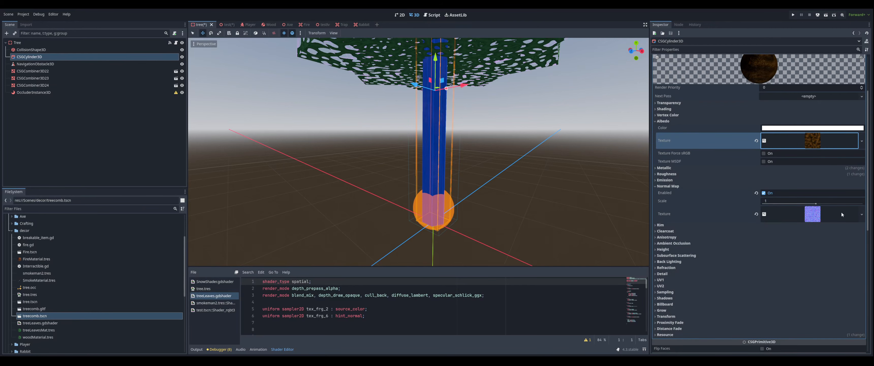
pyautogui.click(812, 219)
pyautogui.click(808, 319)
pyautogui.scroll(-6, 809, 320)
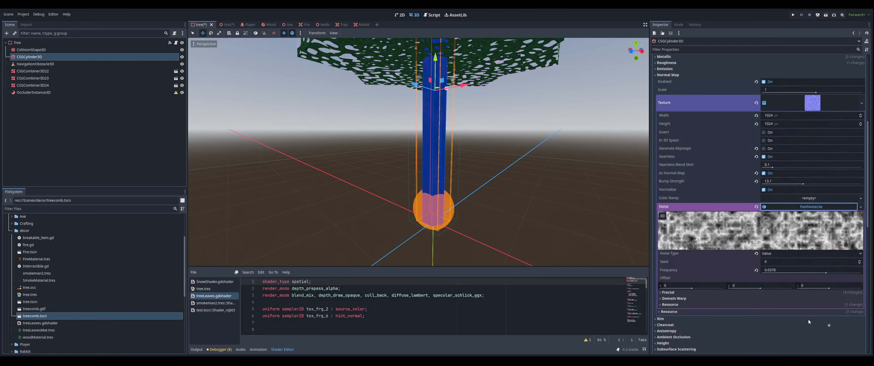
pyautogui.scroll(6, 808, 318)
pyautogui.scroll(-6, 674, 200)
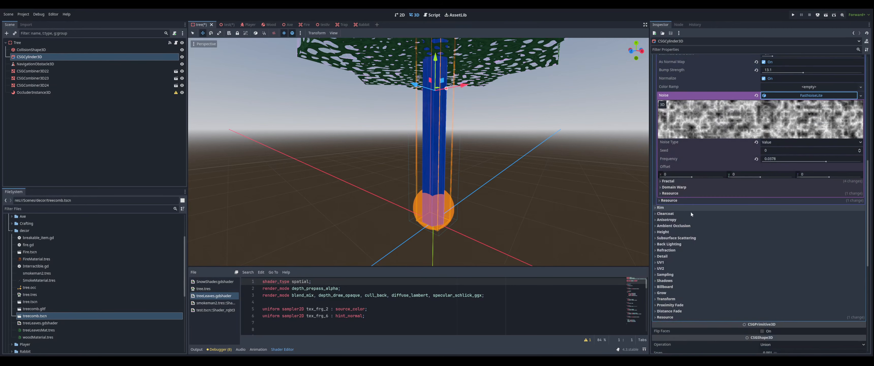
pyautogui.click(697, 181)
pyautogui.click(681, 227)
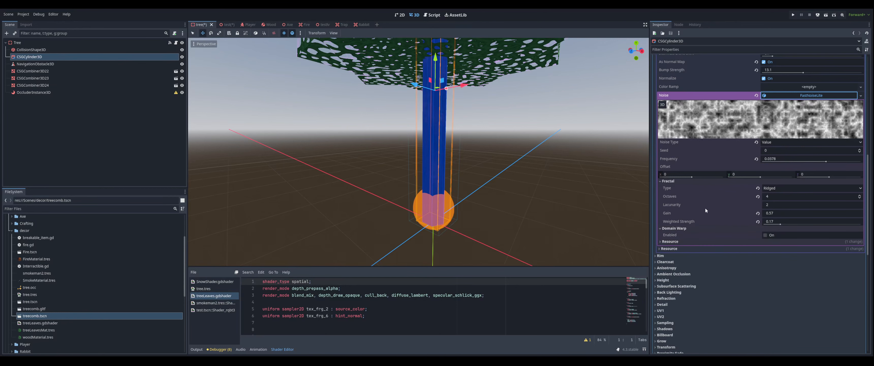
pyautogui.scroll(2, 716, 138)
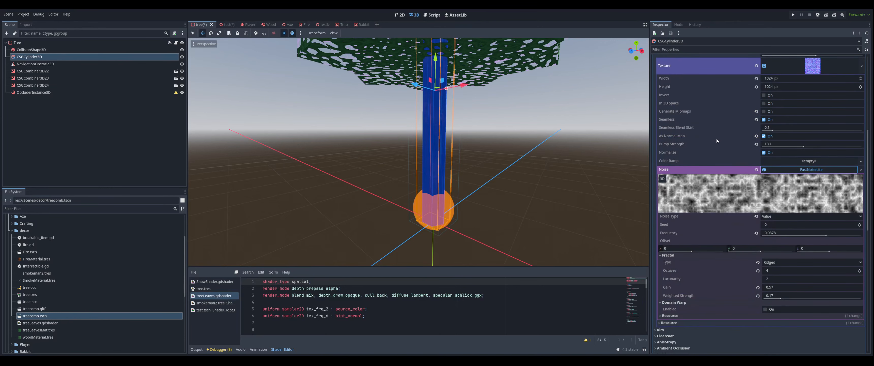
pyautogui.scroll(1, 689, 132)
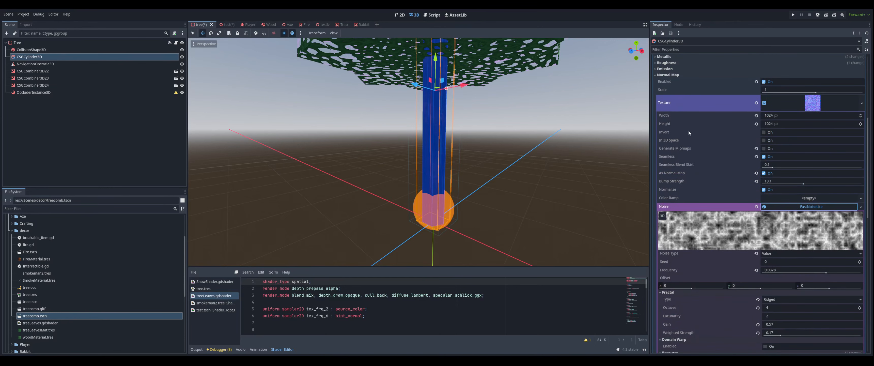
# Expand the trunk material's metallic and roughness settings and review the material from the top
pyautogui.click(663, 63)
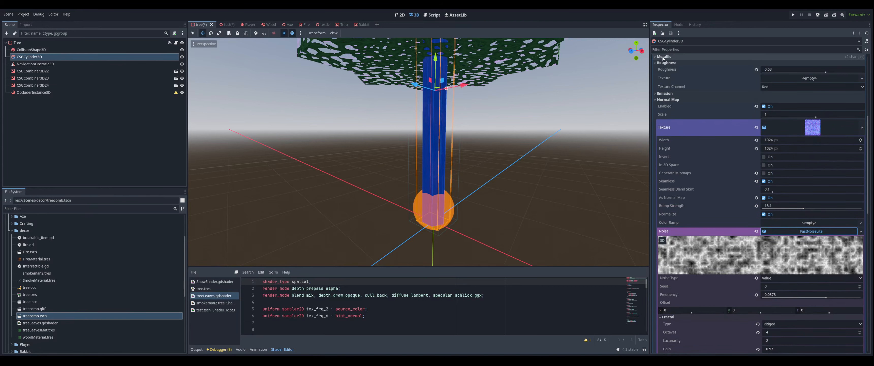
pyautogui.click(664, 57)
pyautogui.scroll(2, 675, 82)
pyautogui.scroll(2, 668, 110)
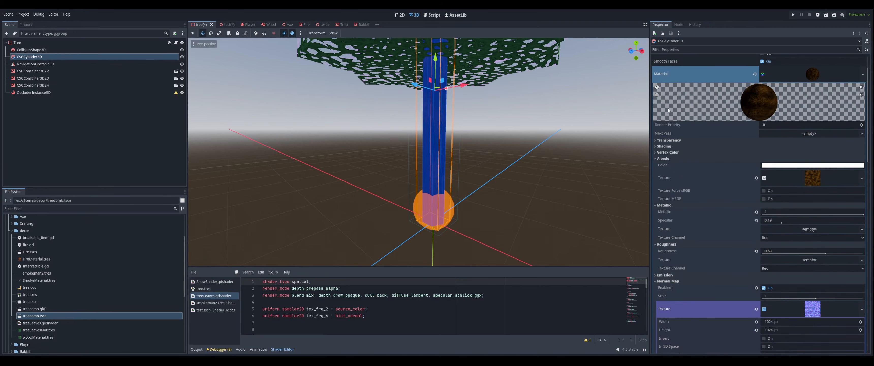
pyautogui.scroll(1, 668, 110)
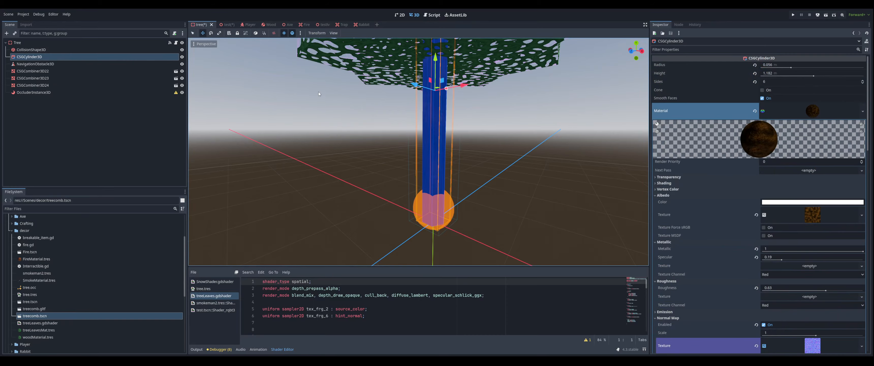
pyautogui.scroll(-3, 319, 92)
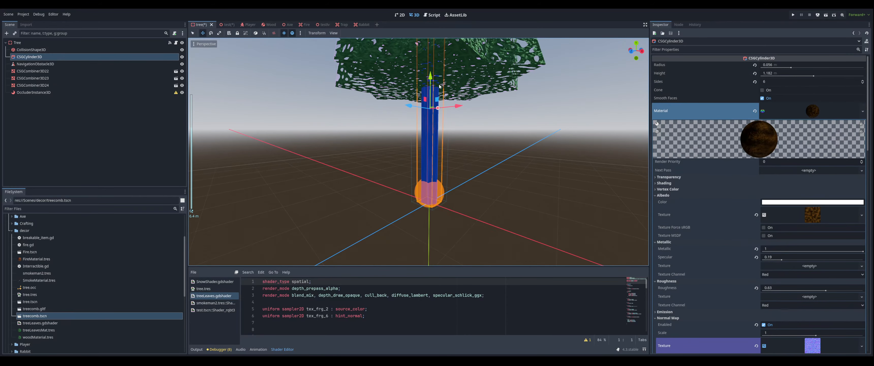
pyautogui.moveTo(448, 77); pyautogui.dragTo(448, 106, button='middle')
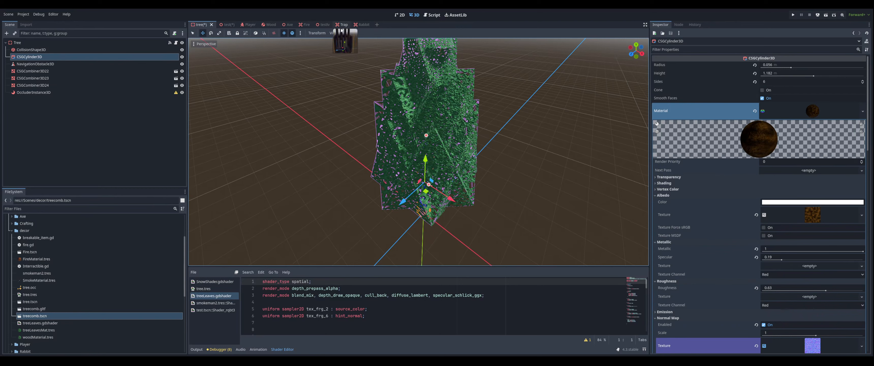
pyautogui.moveTo(328, 29)
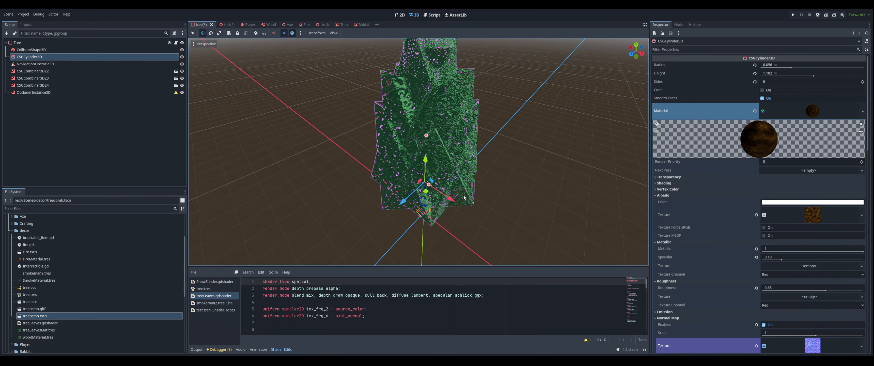
# Switch to the test scene and look around the forest of trees
pyautogui.hotkey('ctrl', 'shift', 'w')
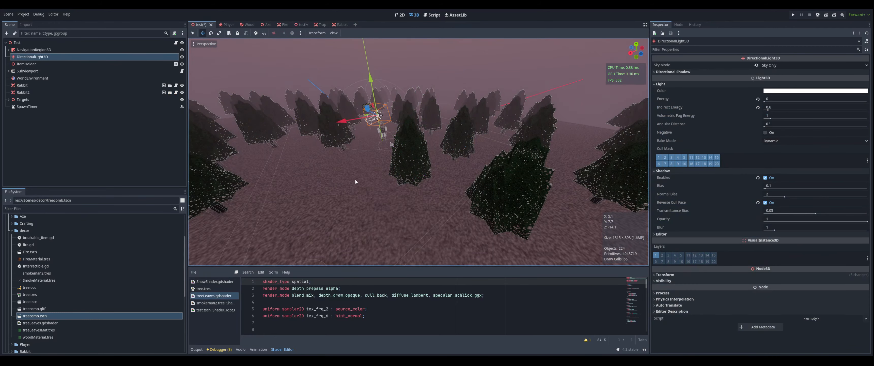
pyautogui.scroll(-5, 356, 182)
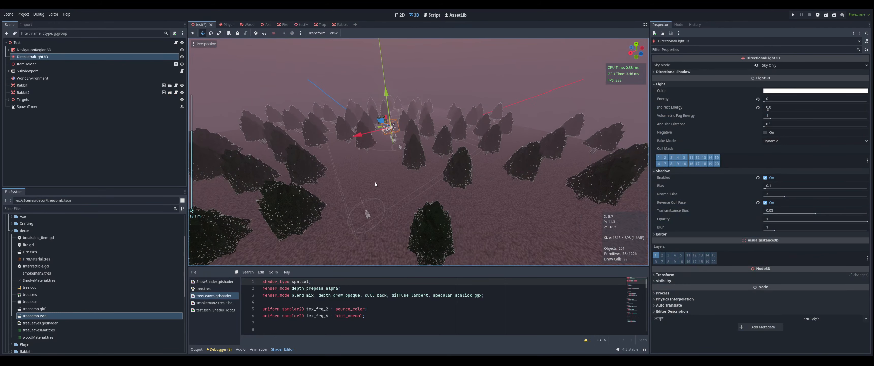
pyautogui.moveTo(375, 182); pyautogui.dragTo(330, 203, button='middle')
pyautogui.scroll(16, 375, 230)
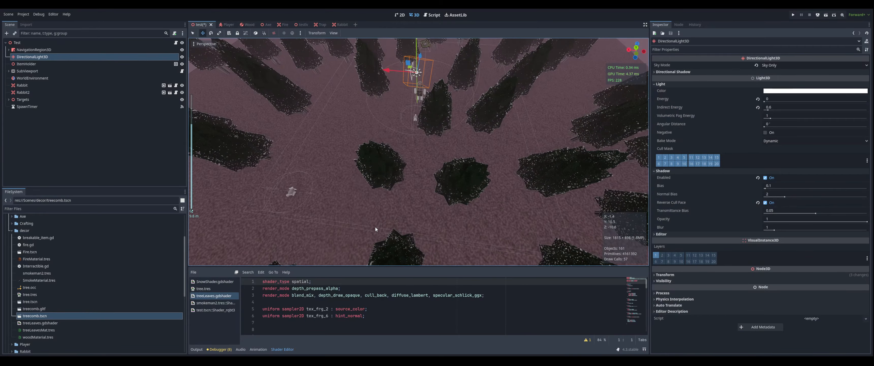
pyautogui.moveTo(376, 226); pyautogui.dragTo(466, 170, button='middle')
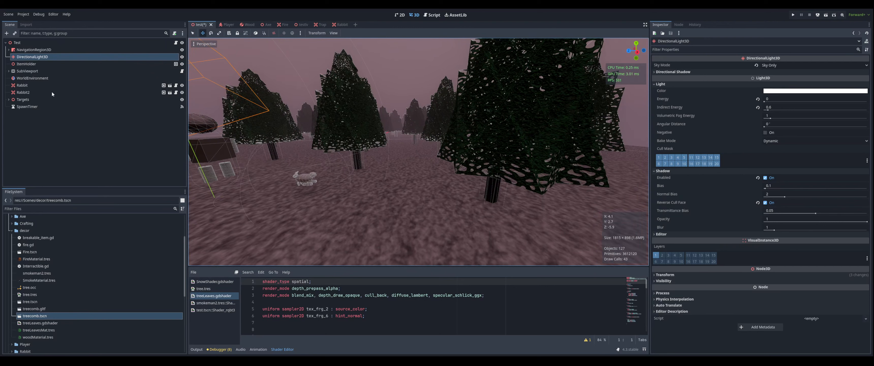
# Expand the navigation region, select SnowField, and open its plane mesh and shader material
pyautogui.click(8, 50)
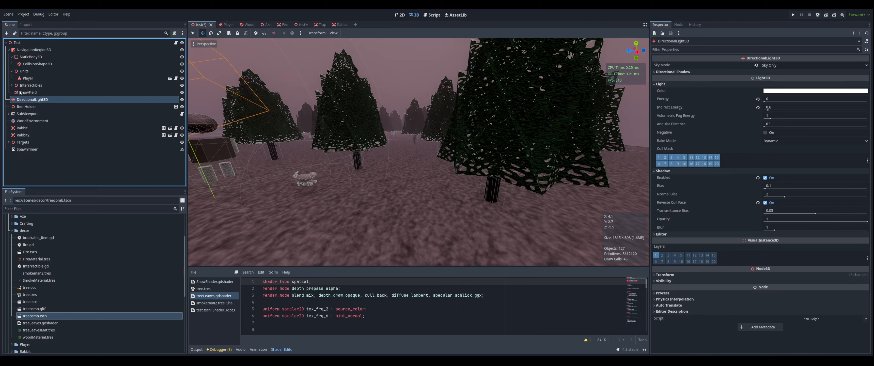
pyautogui.click(28, 92)
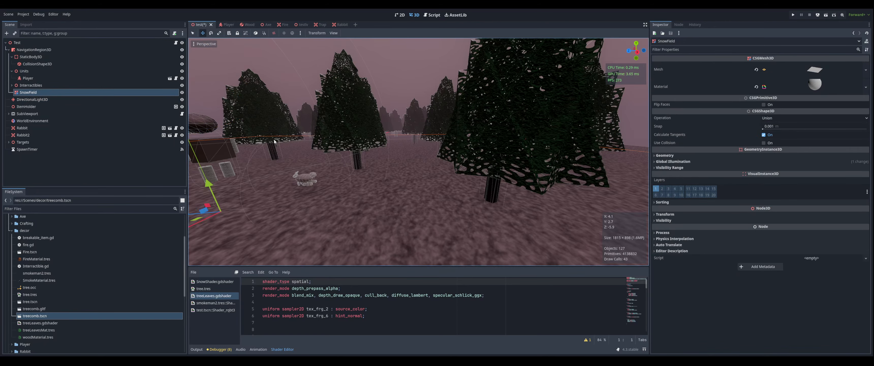
pyautogui.scroll(-5, 274, 142)
pyautogui.moveTo(275, 142); pyautogui.dragTo(255, 151, button='middle')
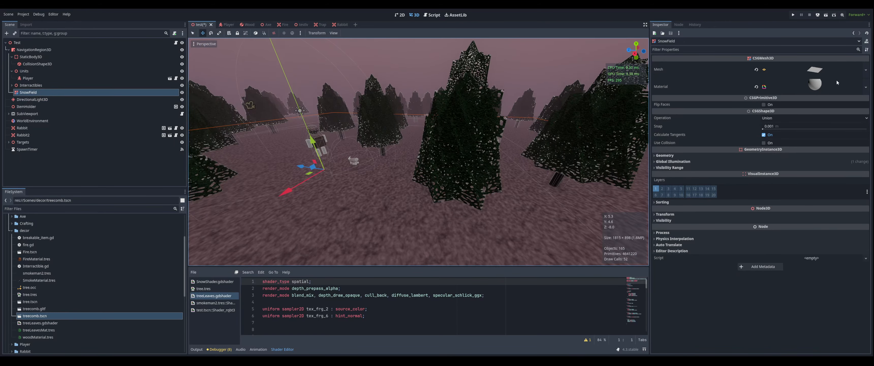
pyautogui.click(814, 70)
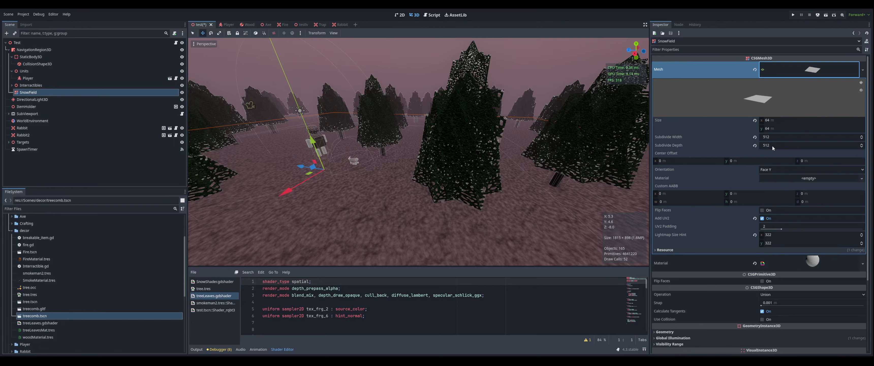
pyautogui.click(808, 73)
pyautogui.click(810, 91)
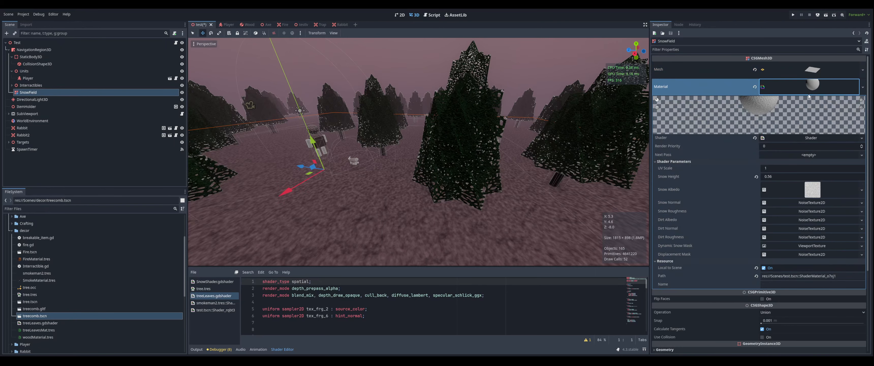
# Examine the noise textures of the snow albedo, snow normal and snow roughness shader parameters
pyautogui.scroll(-3, 807, 218)
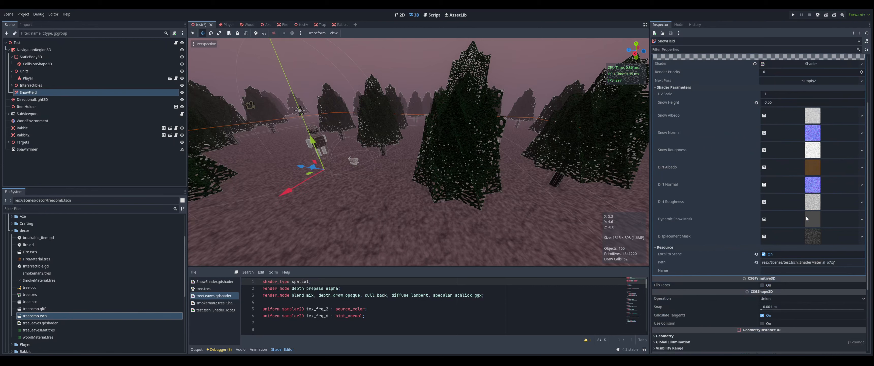
pyautogui.click(811, 115)
pyautogui.scroll(-5, 809, 211)
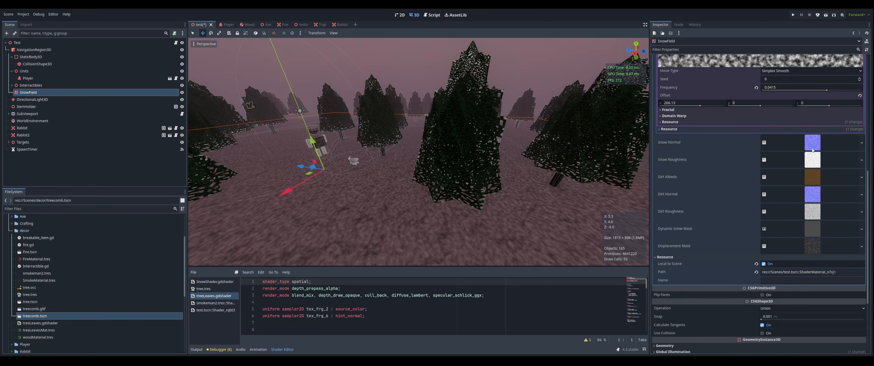
pyautogui.click(811, 143)
pyautogui.scroll(-4, 811, 129)
pyautogui.click(811, 89)
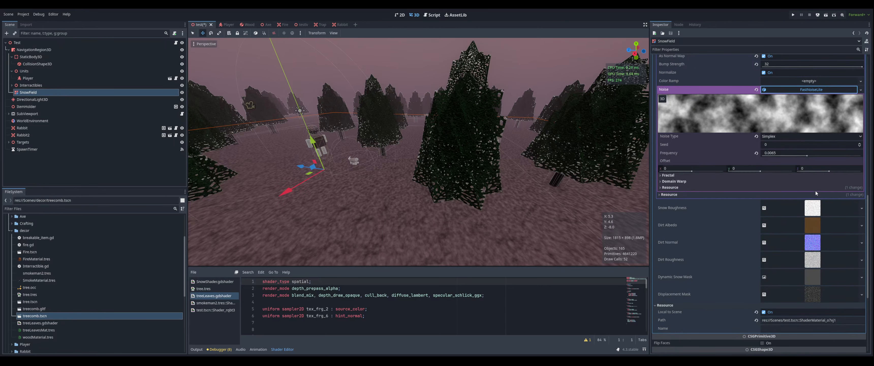
pyautogui.click(813, 208)
pyautogui.click(811, 294)
pyautogui.scroll(-3, 809, 289)
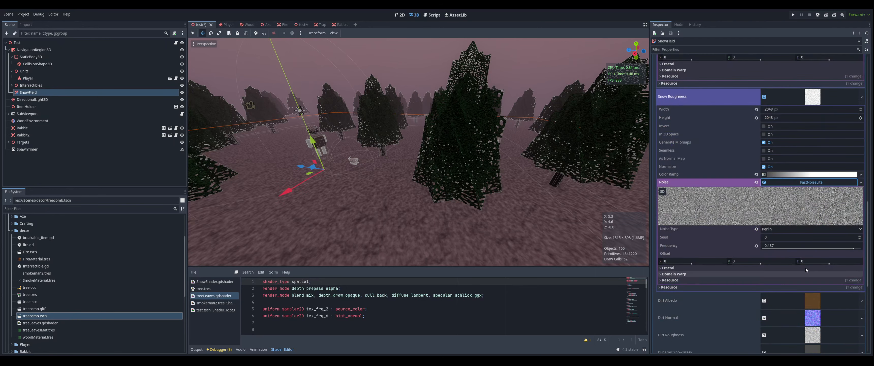
pyautogui.click(807, 301)
pyautogui.scroll(-5, 807, 301)
pyautogui.click(811, 200)
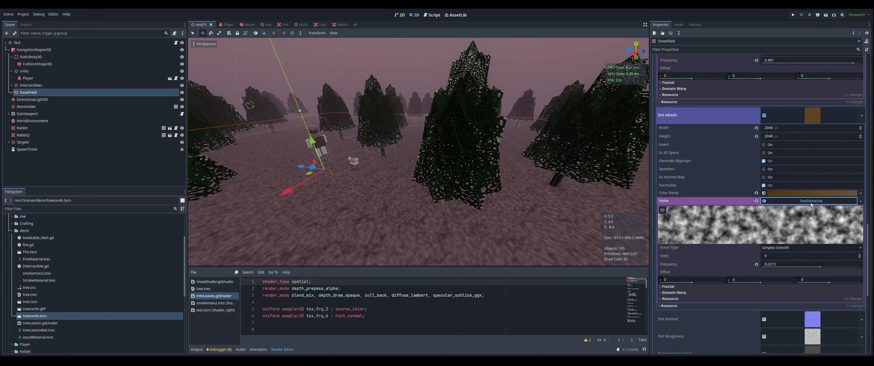
# Examine the noise textures of the dirt albedo, dirt normal and dirt roughness shader parameters
pyautogui.scroll(-3, 811, 200)
pyautogui.click(813, 245)
pyautogui.scroll(-3, 799, 298)
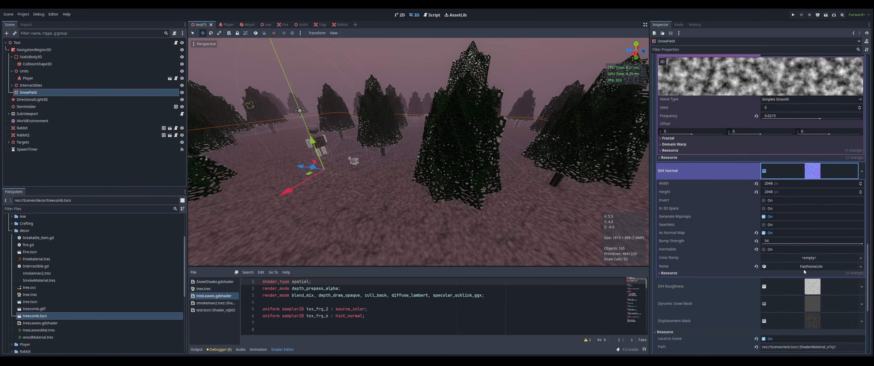
pyautogui.click(806, 266)
pyautogui.click(805, 195)
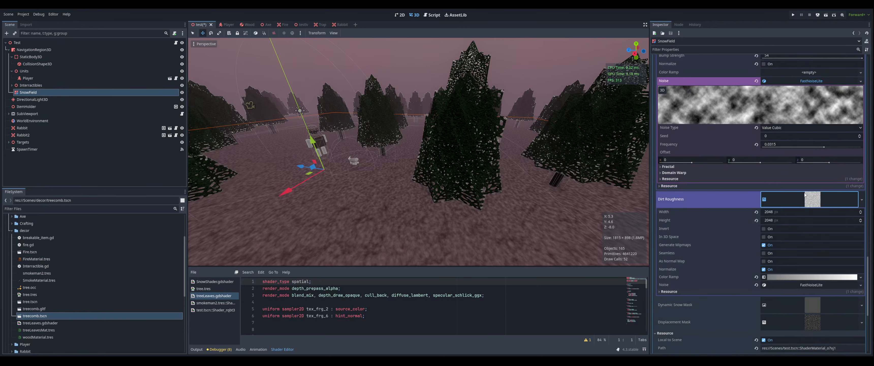
pyautogui.click(798, 285)
pyautogui.scroll(-4, 800, 275)
pyautogui.click(804, 251)
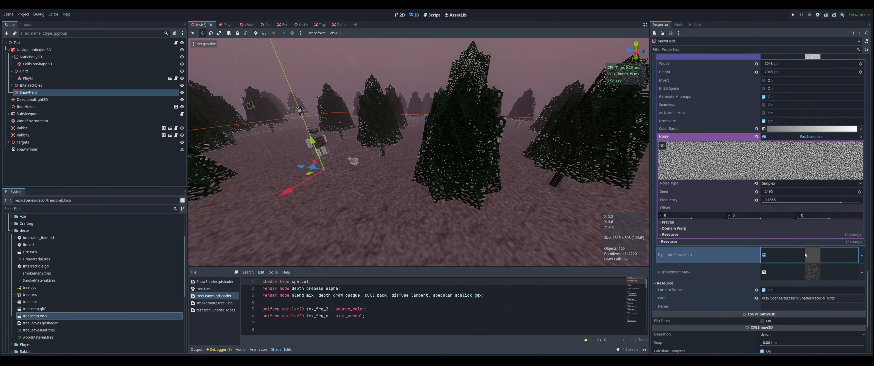
# Inspect the dynamic snow mask viewport texture and the displacement mask's cellular noise texture
pyautogui.scroll(-2, 804, 260)
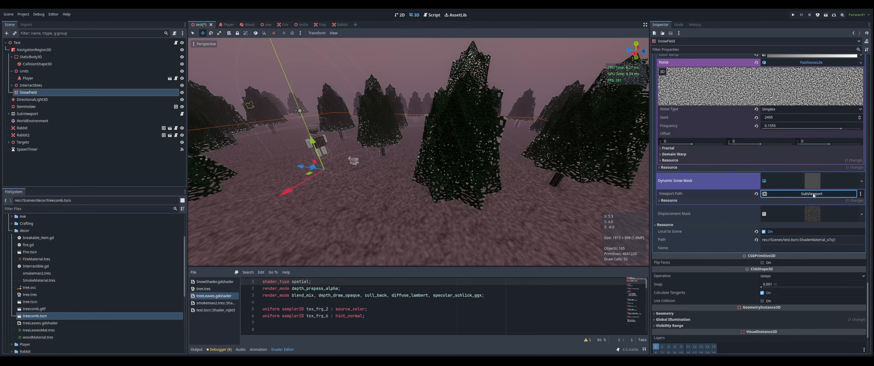
pyautogui.click(799, 218)
pyautogui.scroll(-2, 802, 224)
pyautogui.click(805, 227)
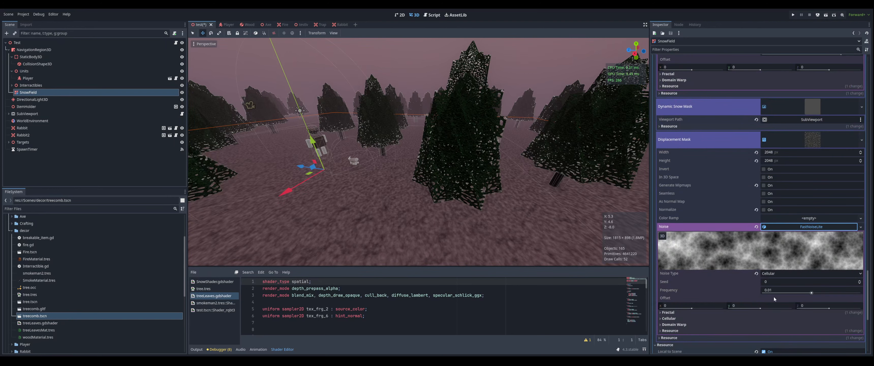
pyautogui.scroll(1, 787, 274)
pyautogui.click(807, 175)
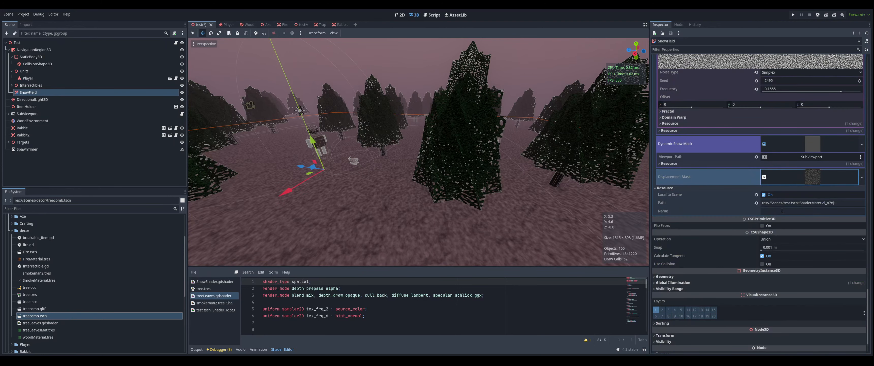
pyautogui.scroll(1, 782, 210)
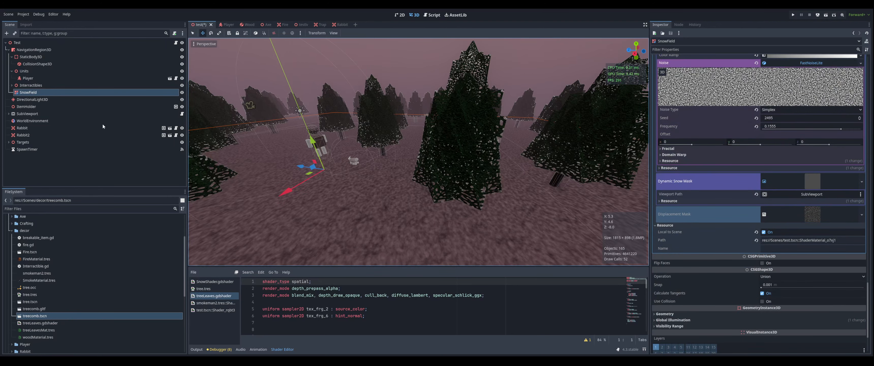
# Select the first Sprite2D inside the SubViewport and inspect its radial gradient texture
pyautogui.click(24, 115)
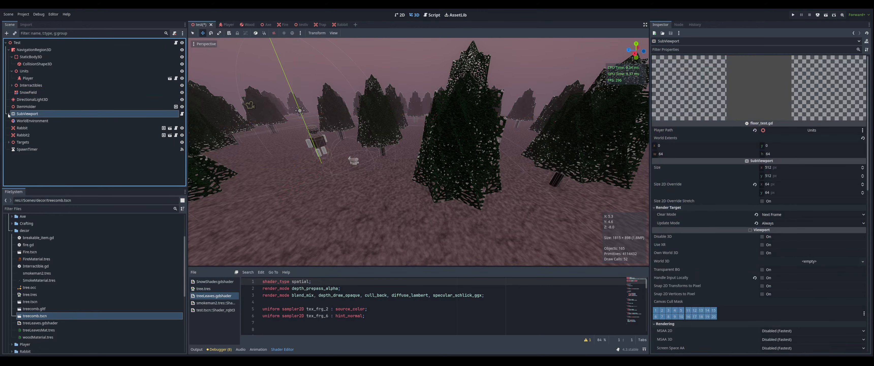
pyautogui.click(9, 115)
pyautogui.click(23, 121)
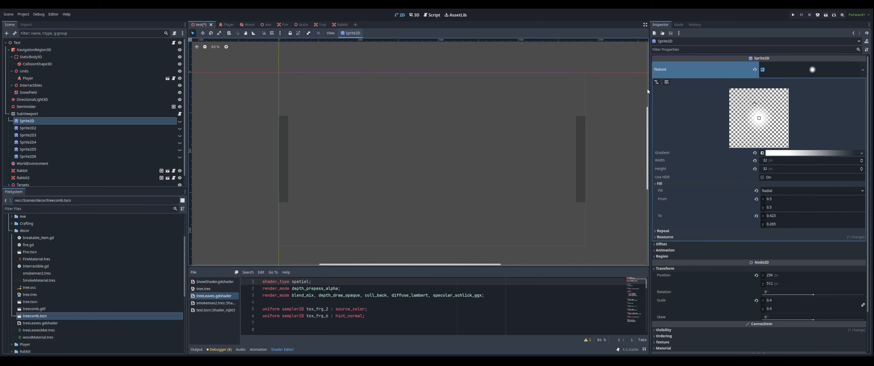
pyautogui.click(804, 71)
pyautogui.click(804, 70)
# Try moving the gradient texture's fill end point, then undo it
pyautogui.moveTo(755, 104); pyautogui.dragTo(750, 100)
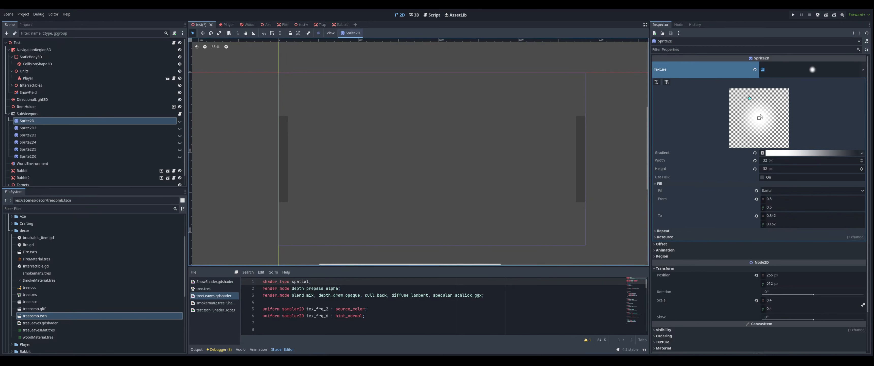
pyautogui.hotkey('ctrl', 'z')
# Open the sprite's gradient and select its left color stop
pyautogui.click(768, 153)
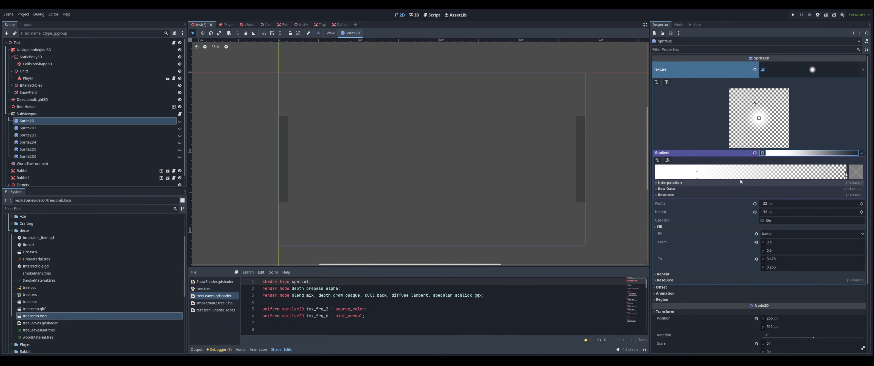
pyautogui.click(697, 174)
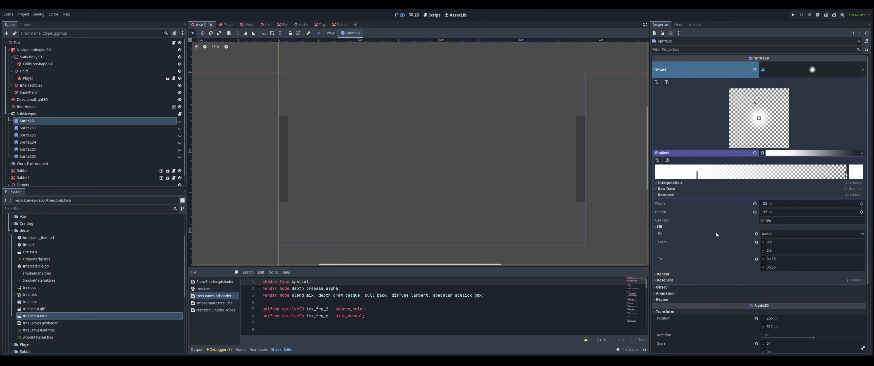